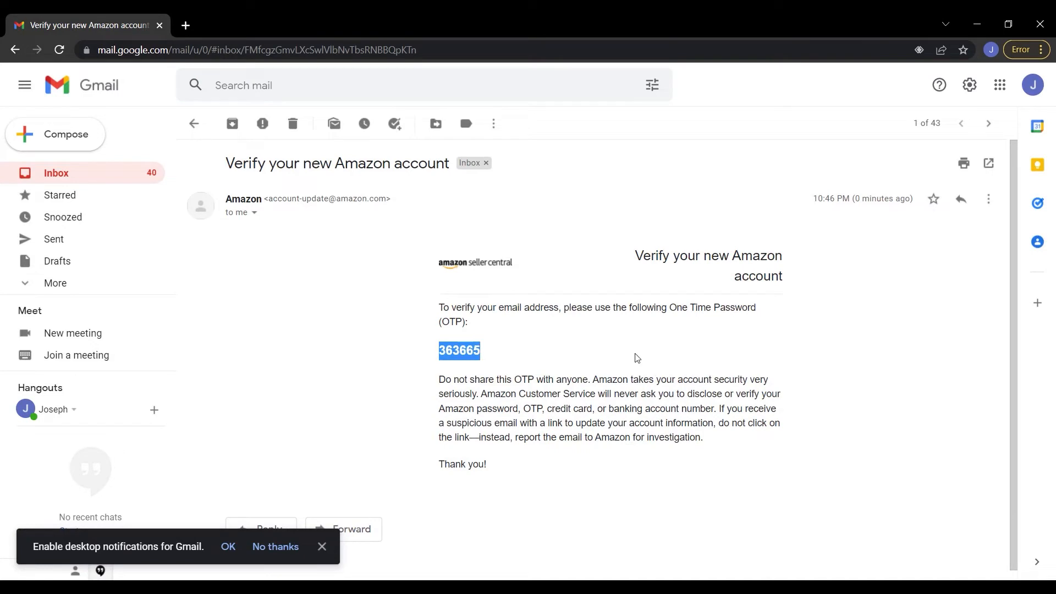
Copy the one-time password from the Amazon email and return to the 'Verify email address' tab.
key("alt+Tab")
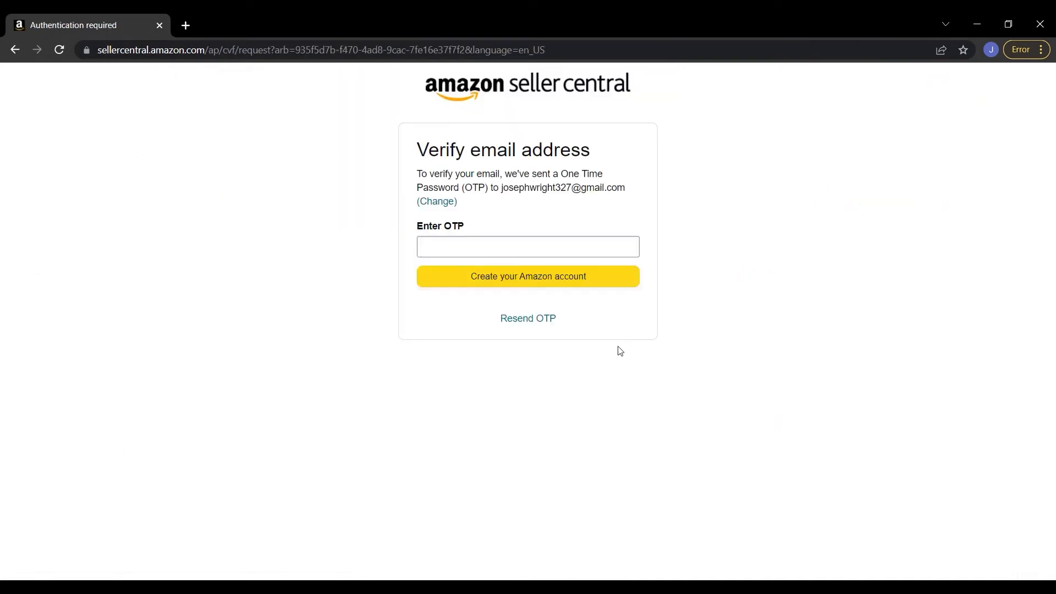
Paste the one-time password into the Enter OTP box and create the Amazon account.
left_click(511, 257)
key("ctrl+v")
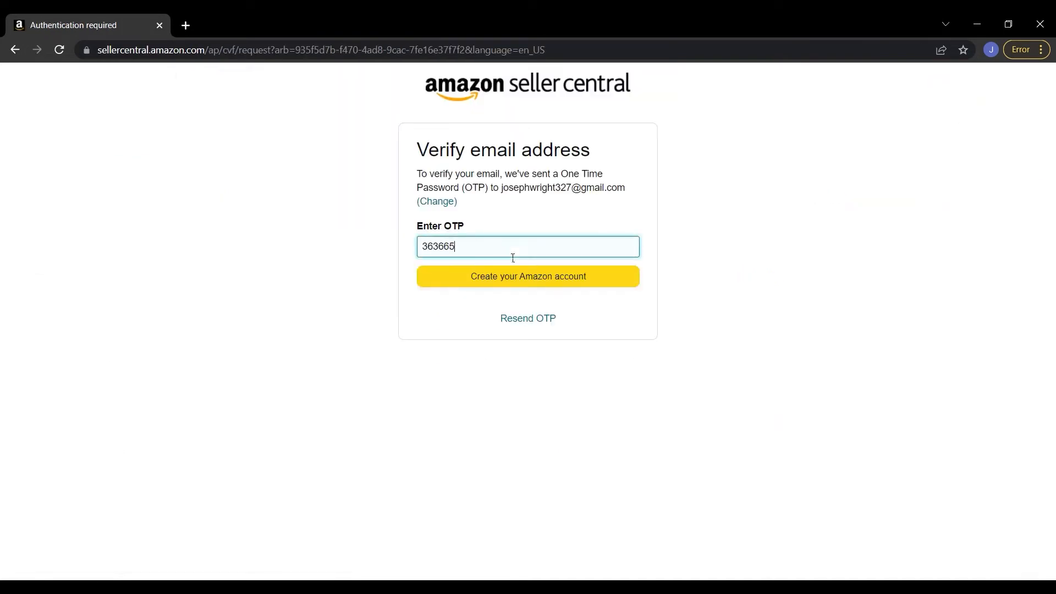
left_click(510, 281)
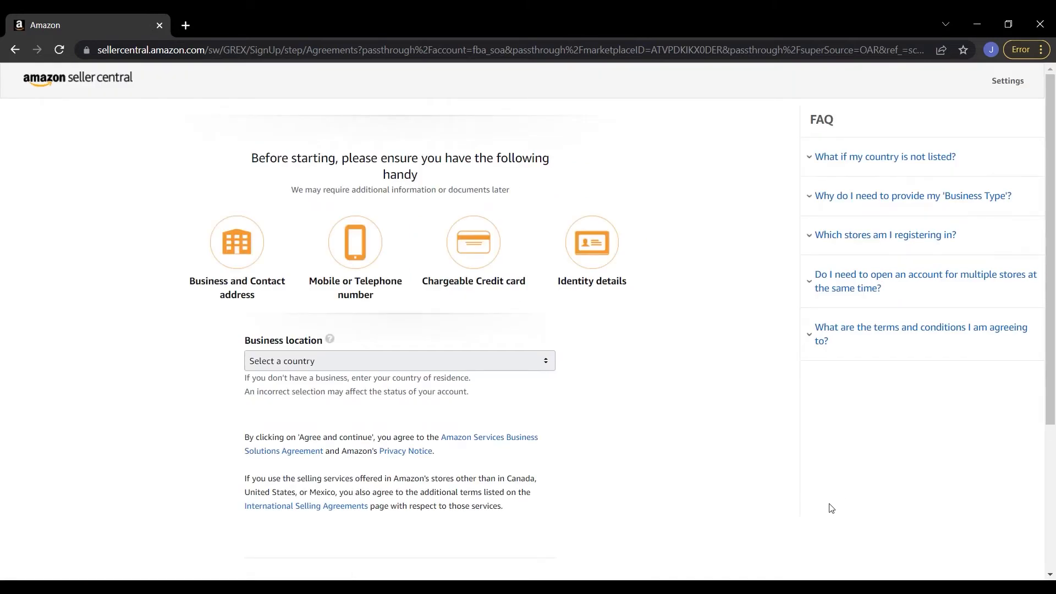
Set business location to United States and business type to 'None, I am an individual'.
left_click(445, 368)
scroll(486, 319, "down", 20)
scroll(483, 321, "down", 20)
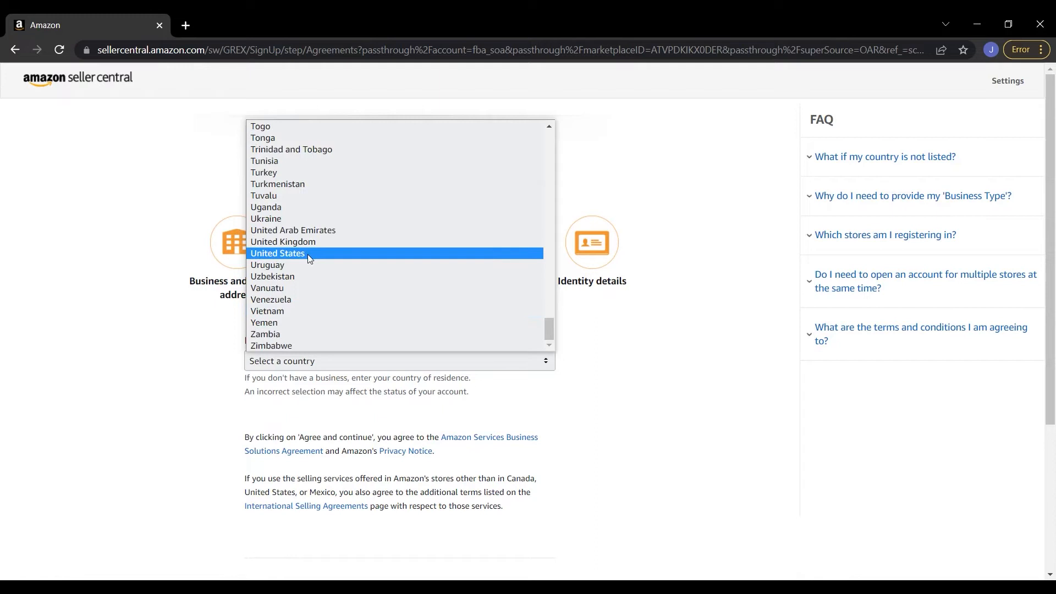
left_click(308, 251)
scroll(704, 424, "down", 2)
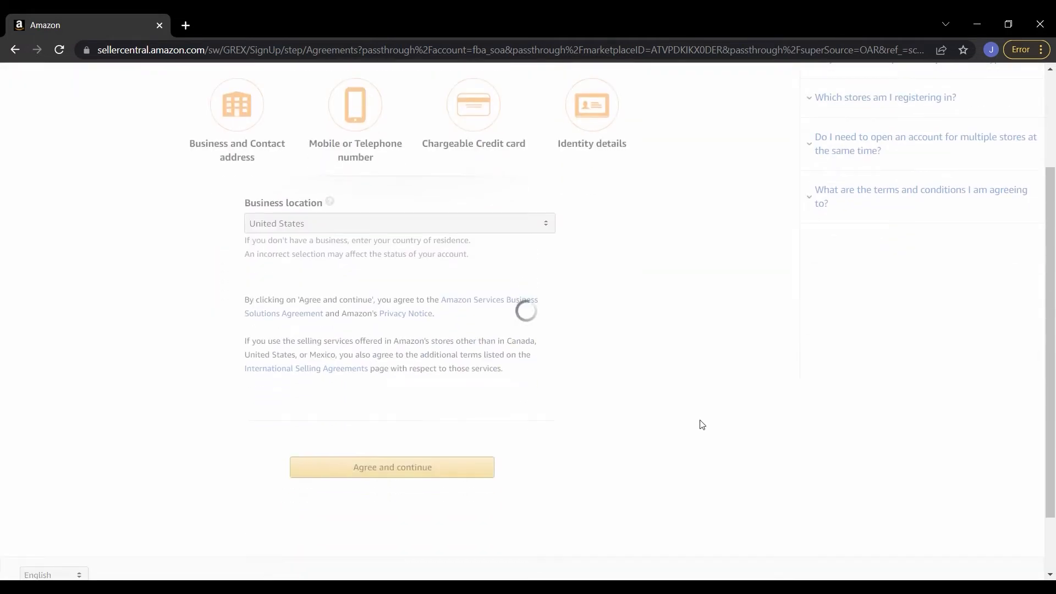
left_click(387, 308)
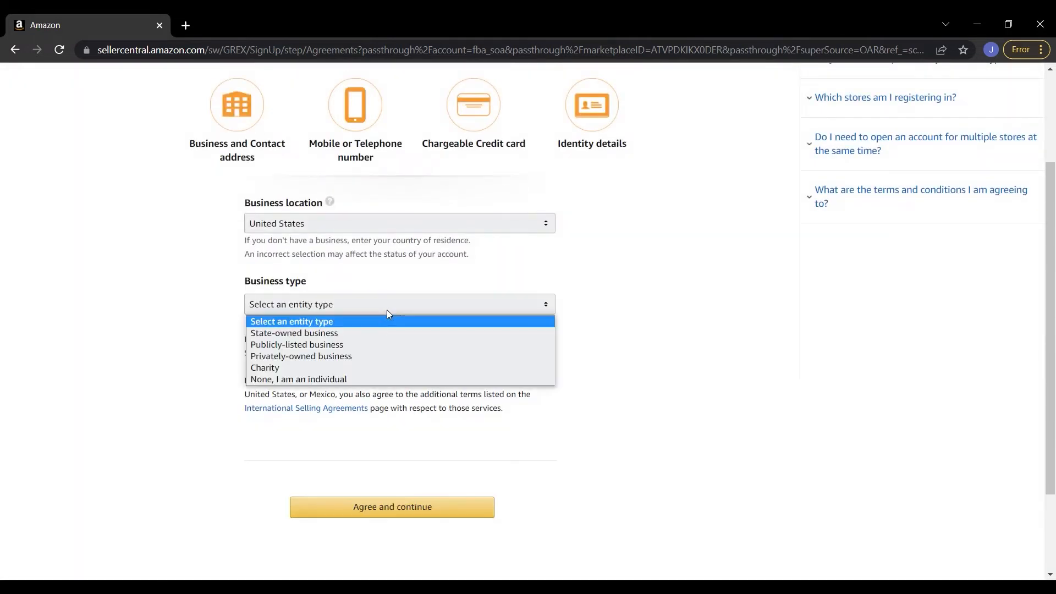
left_click(380, 380)
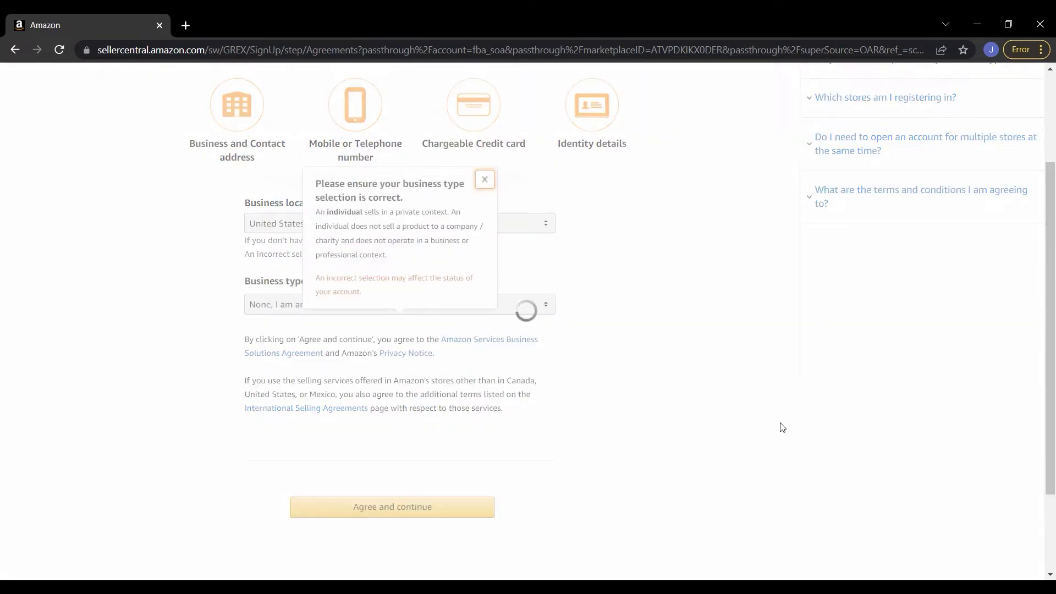
left_click(485, 179)
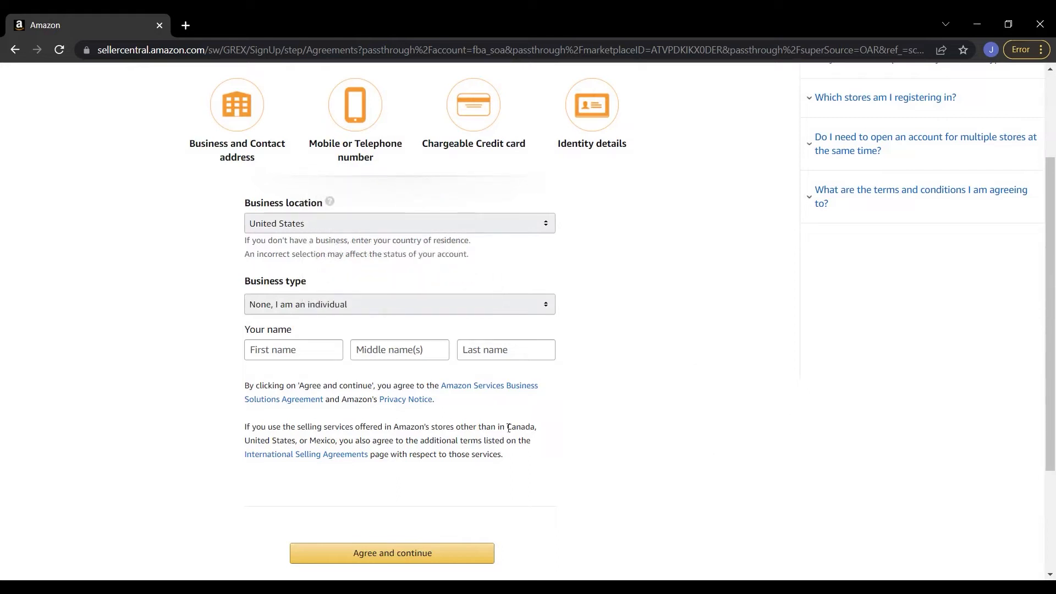
Enter the seller's first and last name, then agree and continue.
left_click(270, 354)
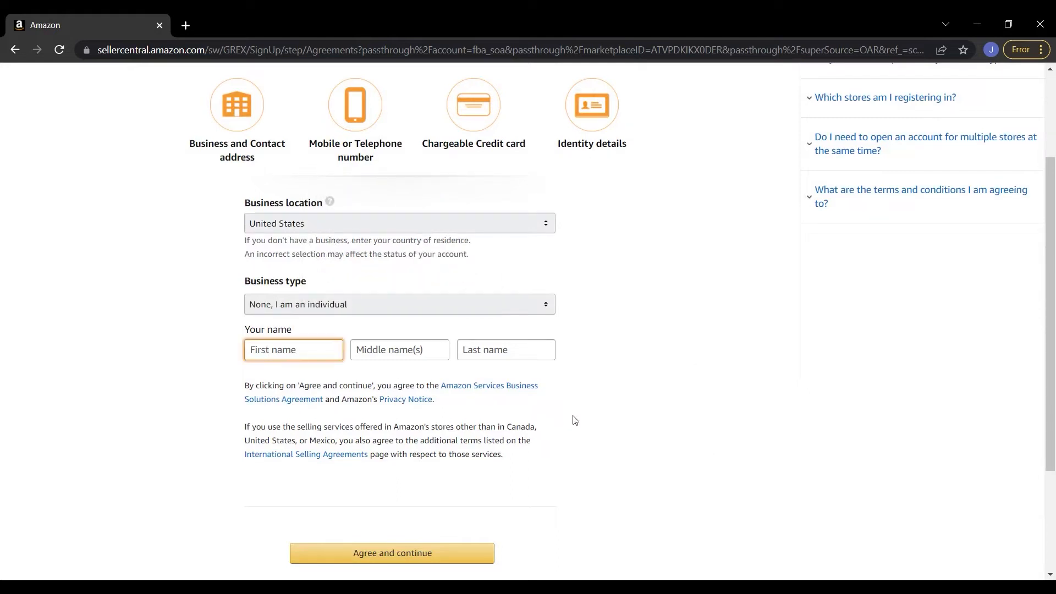
key("Tab")
key("Tab")
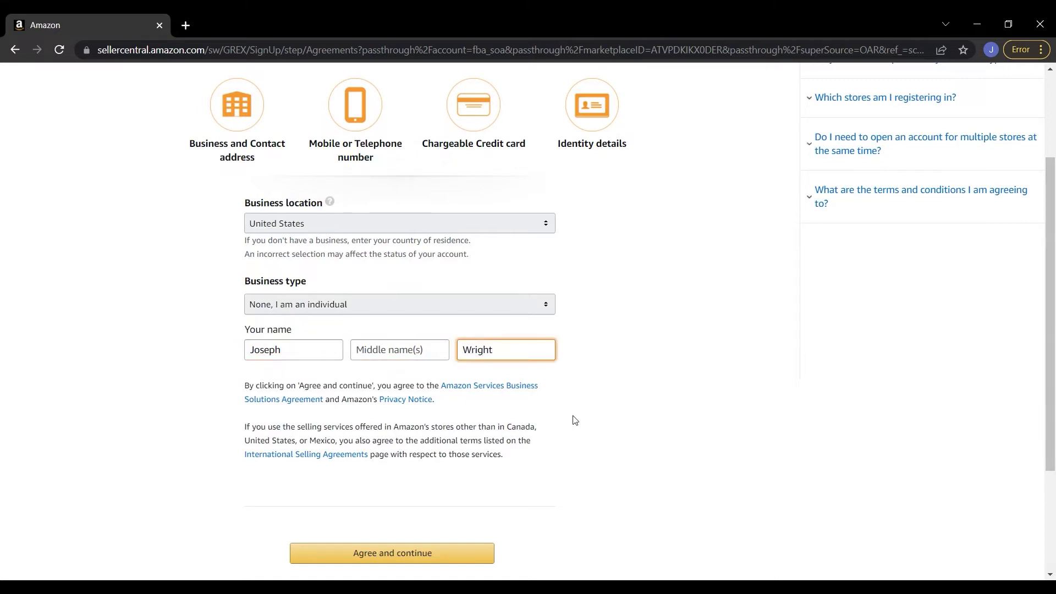
left_click(601, 456)
scroll(616, 459, "down", 3)
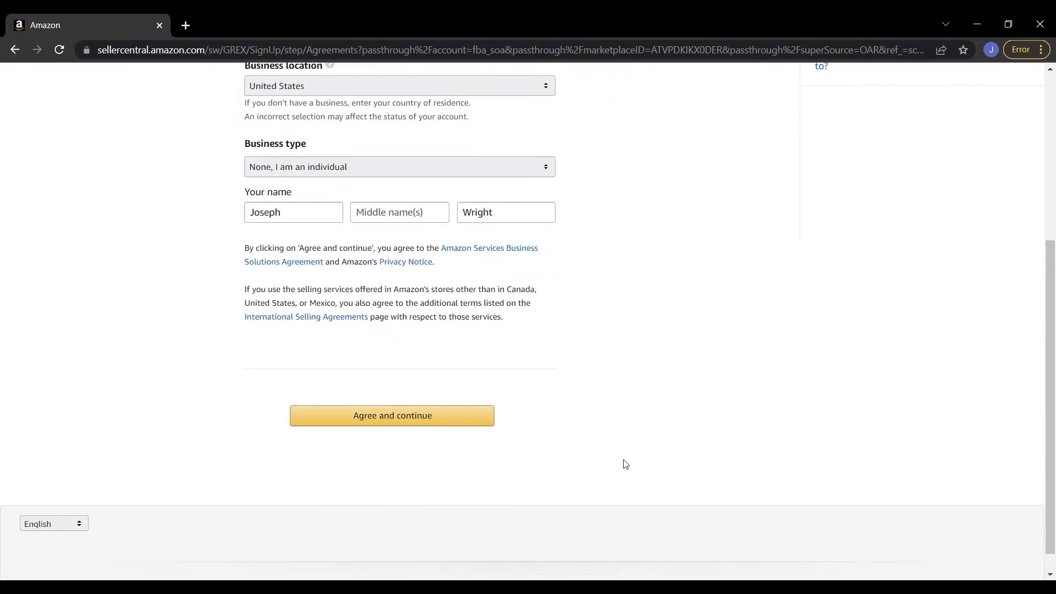
scroll(408, 520, "down", 1)
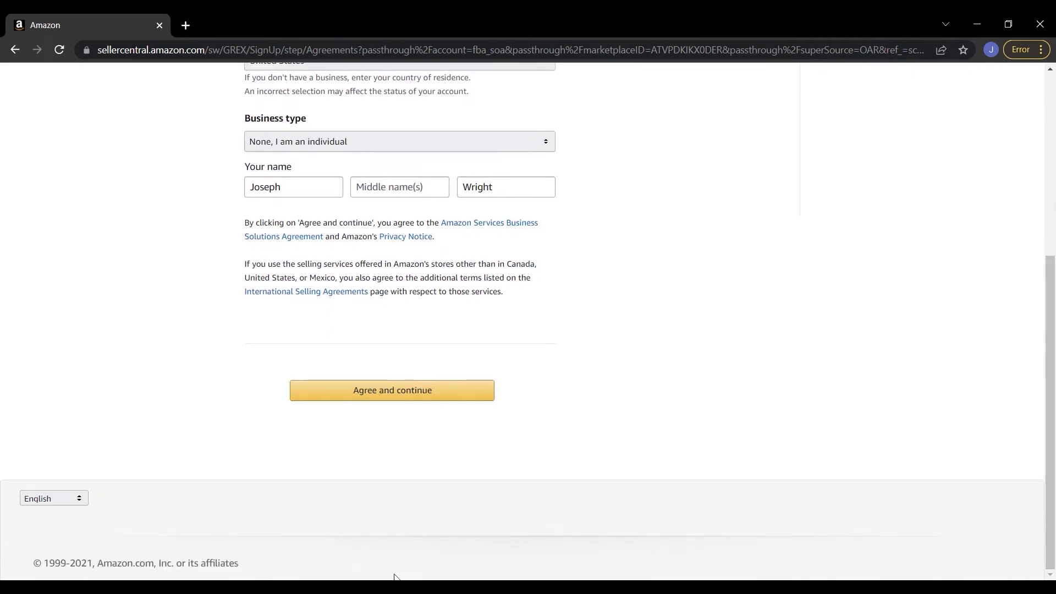
left_click(381, 398)
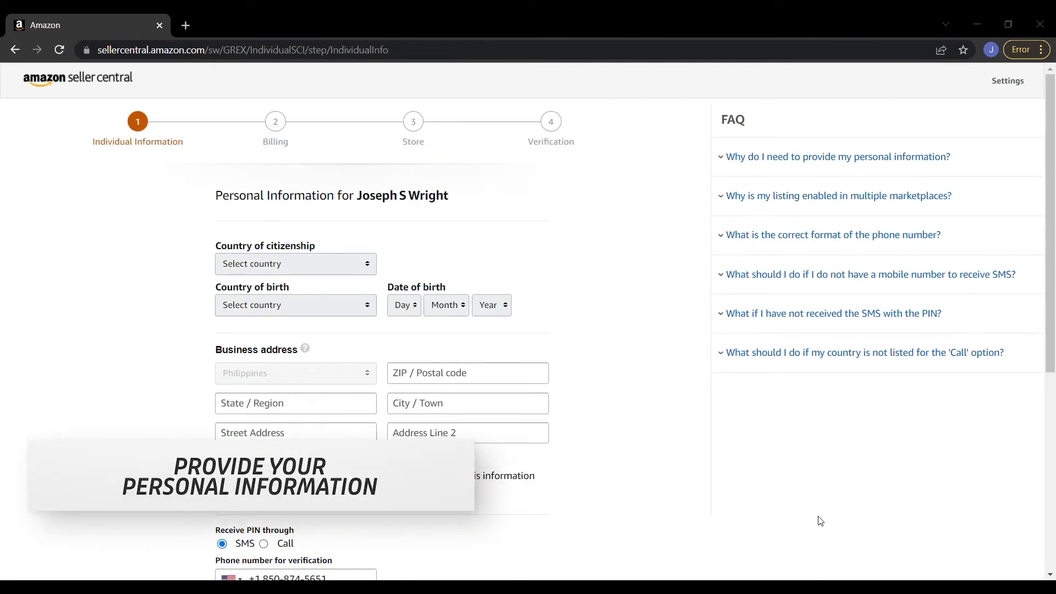
Send the SMS PIN and verify the phone number with the received one-time PIN.
scroll(685, 418, "down", 5)
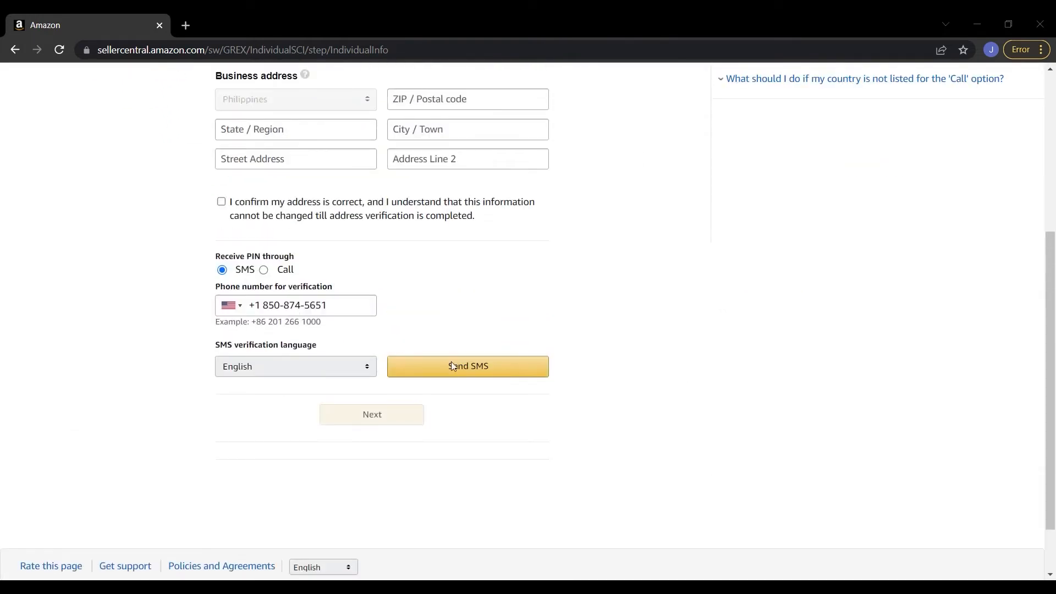
scroll(751, 428, "up", 7)
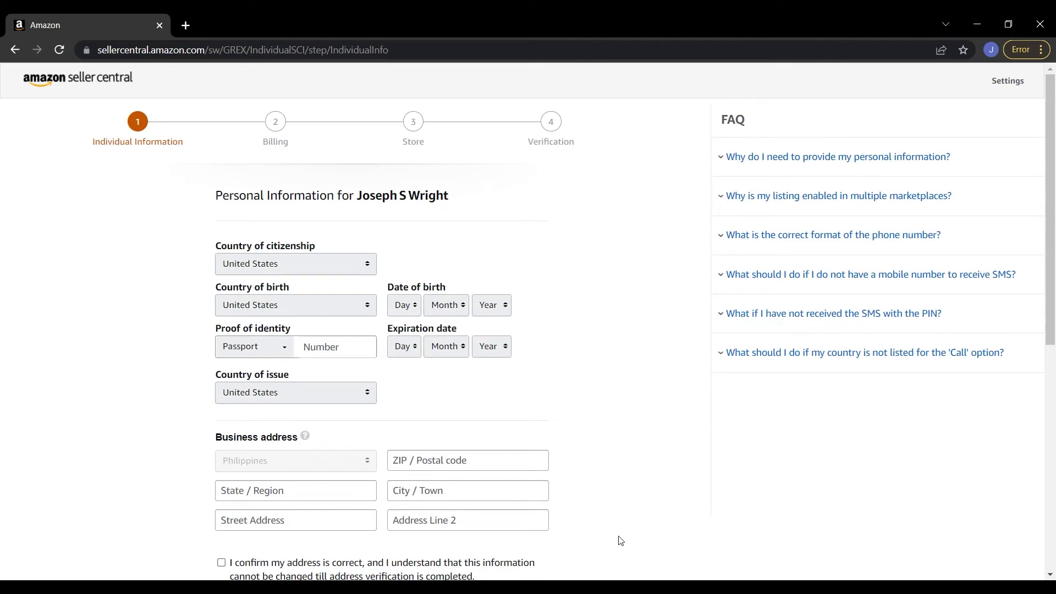
scroll(219, 561, "down", 5)
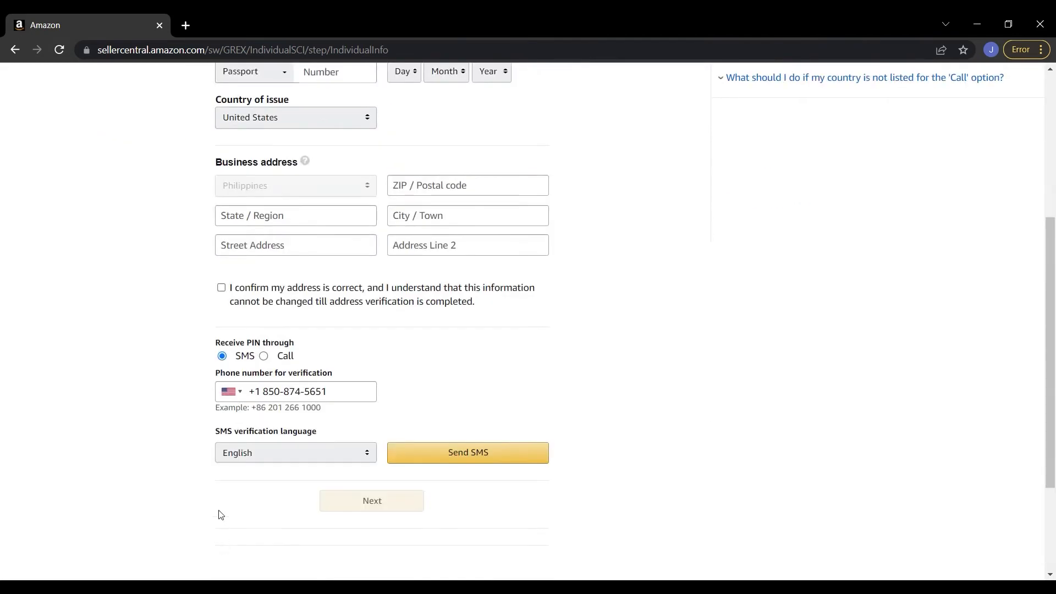
left_click(447, 454)
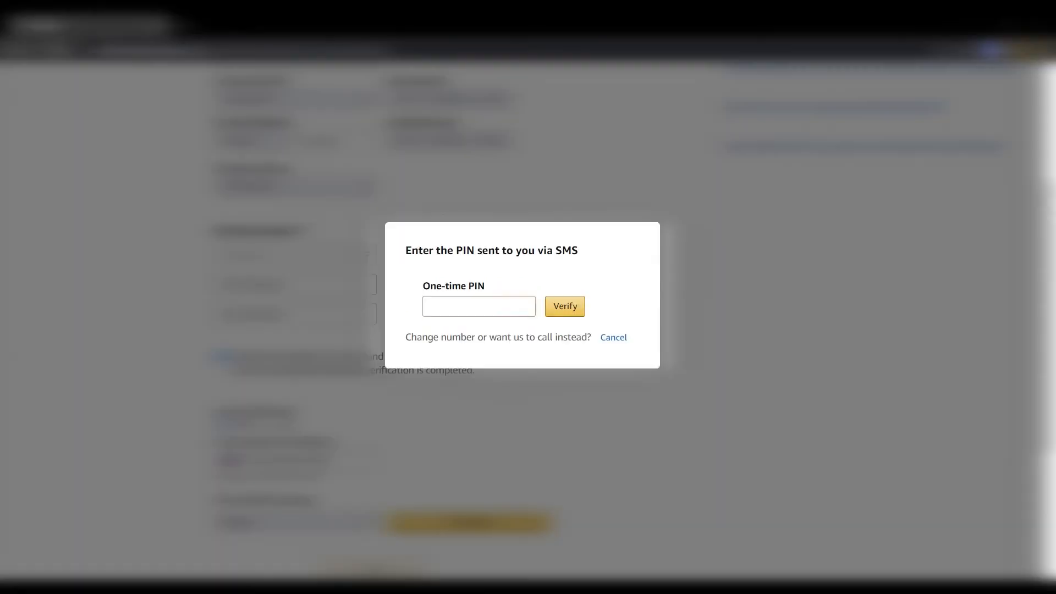
left_click(443, 303)
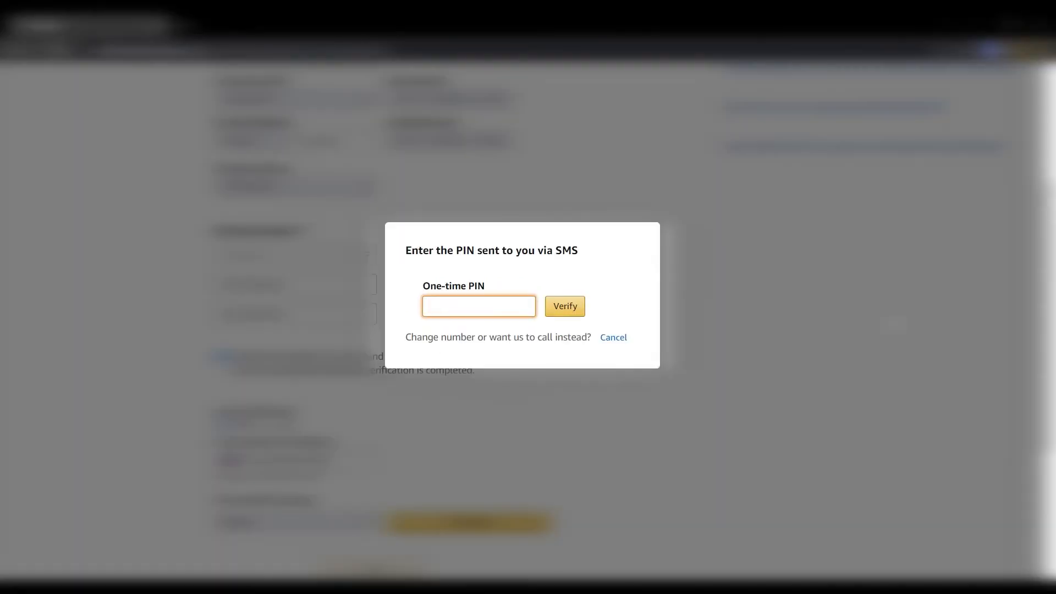
left_click(565, 306)
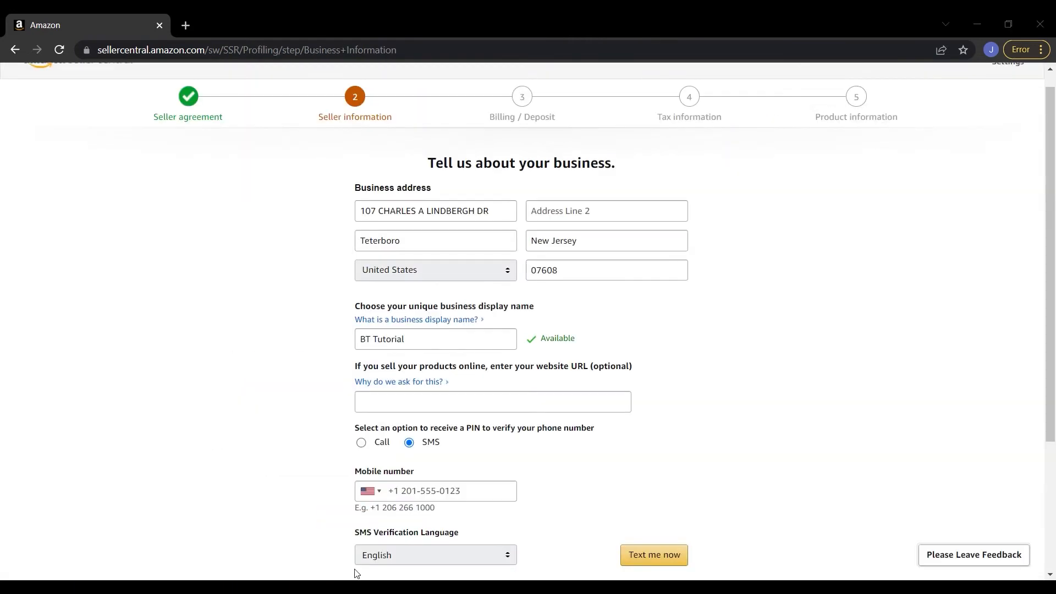
Go to the Mobile number field on the 'Tell us about your business' page.
scroll(262, 513, "down", 2)
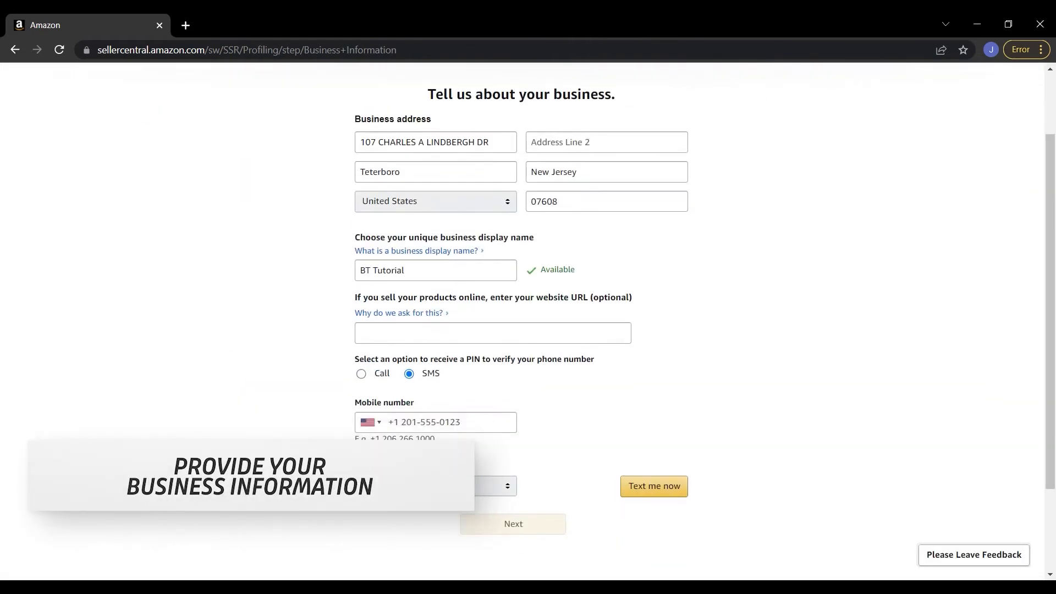
scroll(521, 321, "up", 1)
scroll(521, 321, "down", 1)
left_click(482, 431)
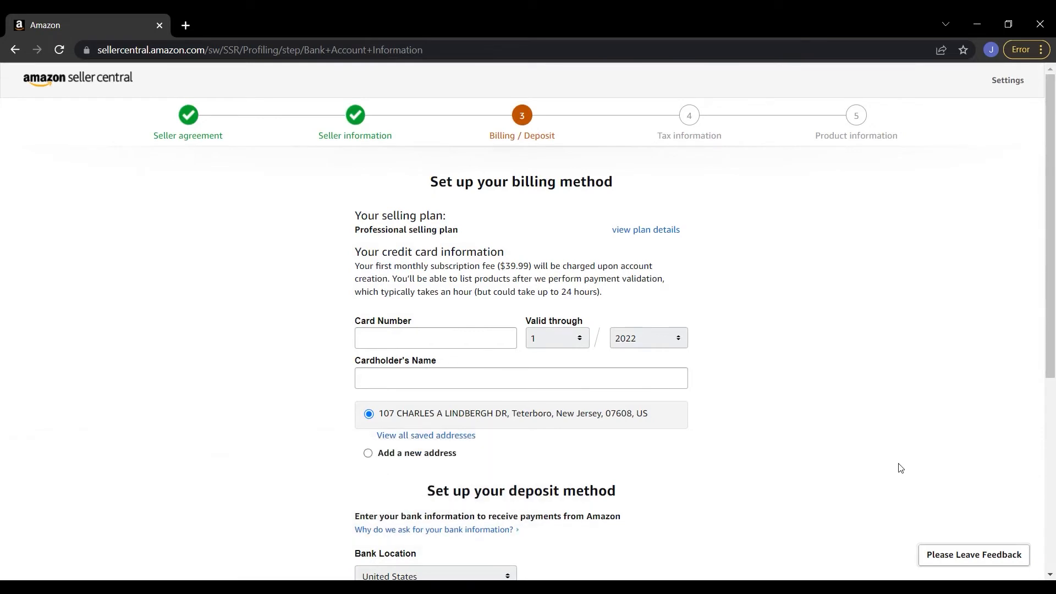
Scroll down the Billing / Deposit page to the card and bank details.
scroll(891, 461, "down", 5)
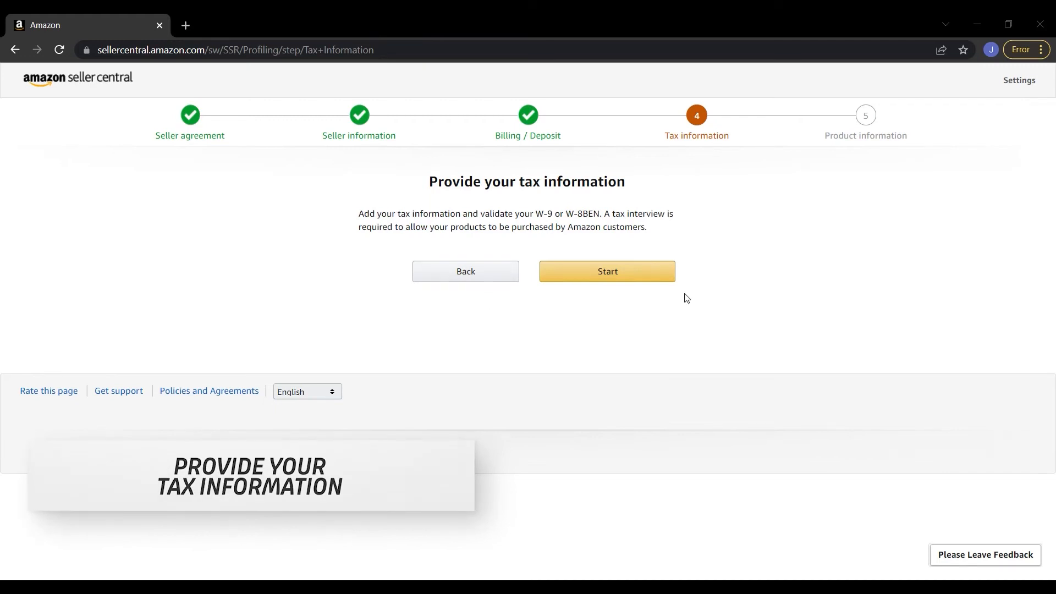
Start the tax interview and answer yes to the U.S. residency question.
left_click(651, 276)
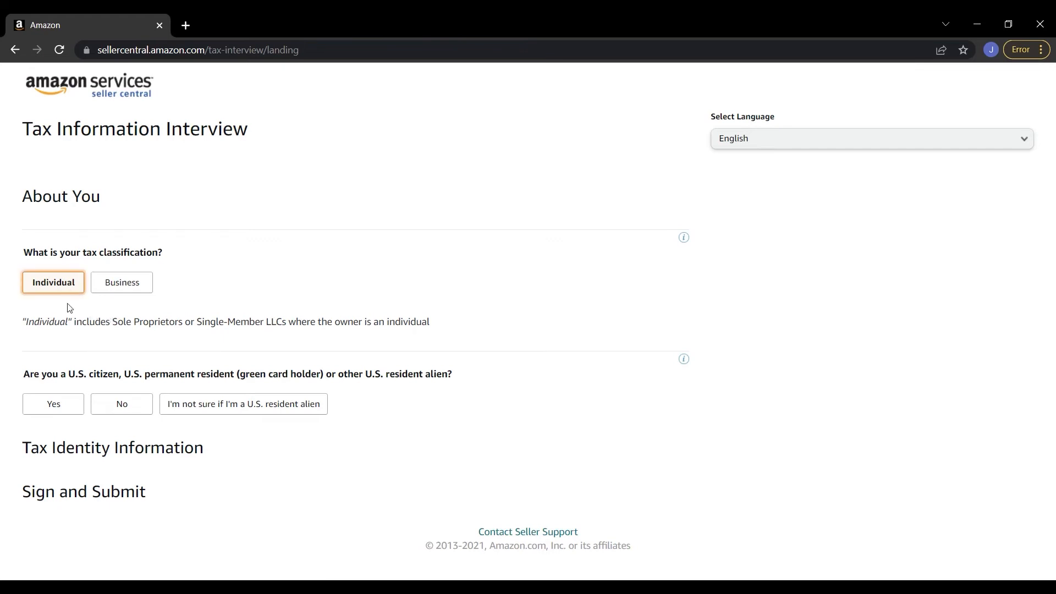
left_click(48, 402)
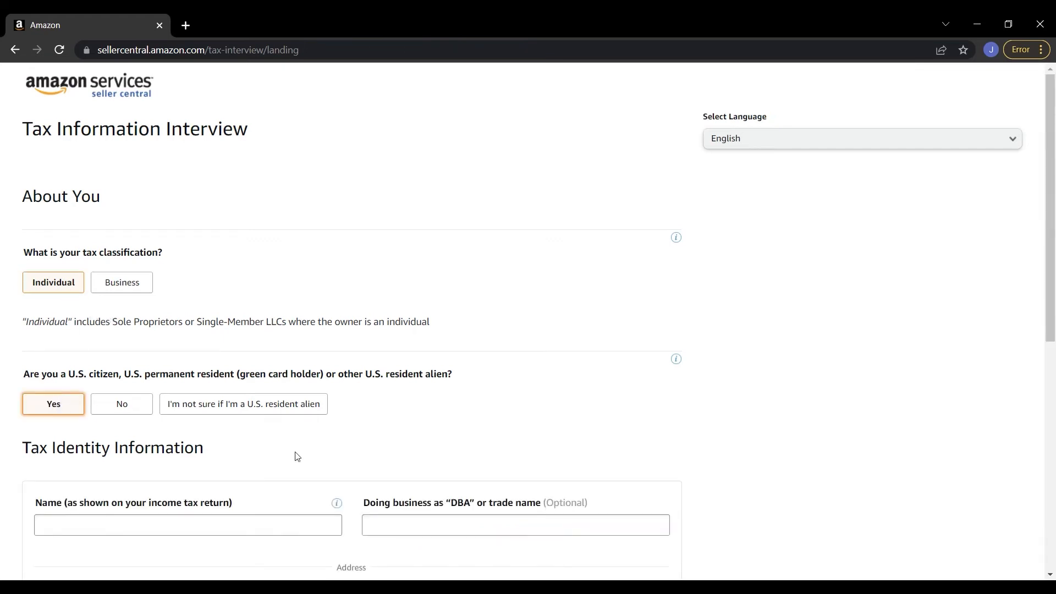
scroll(308, 467, "down", 5)
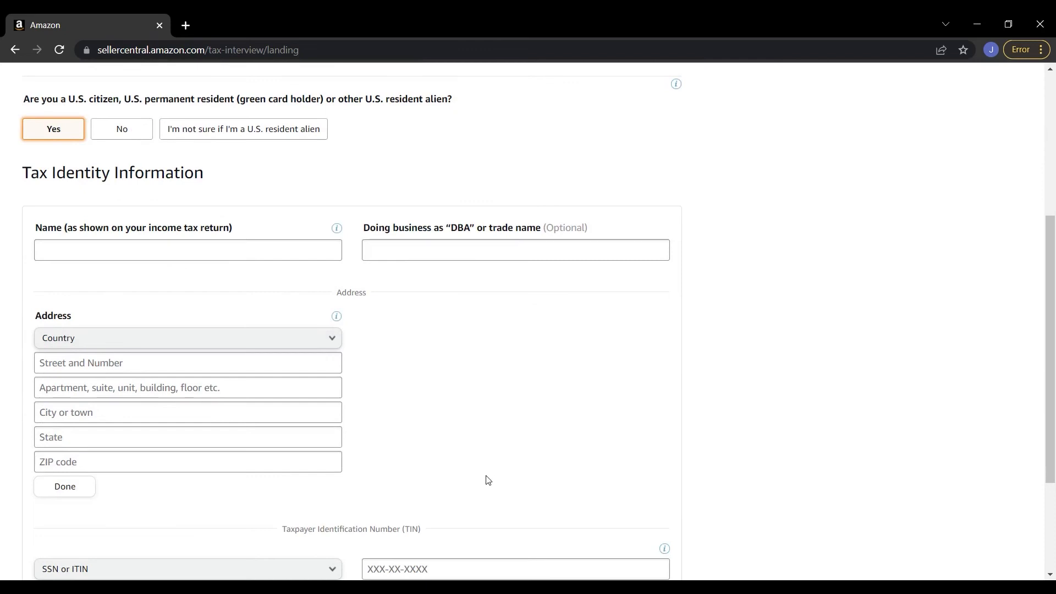
scroll(486, 484, "down", 3)
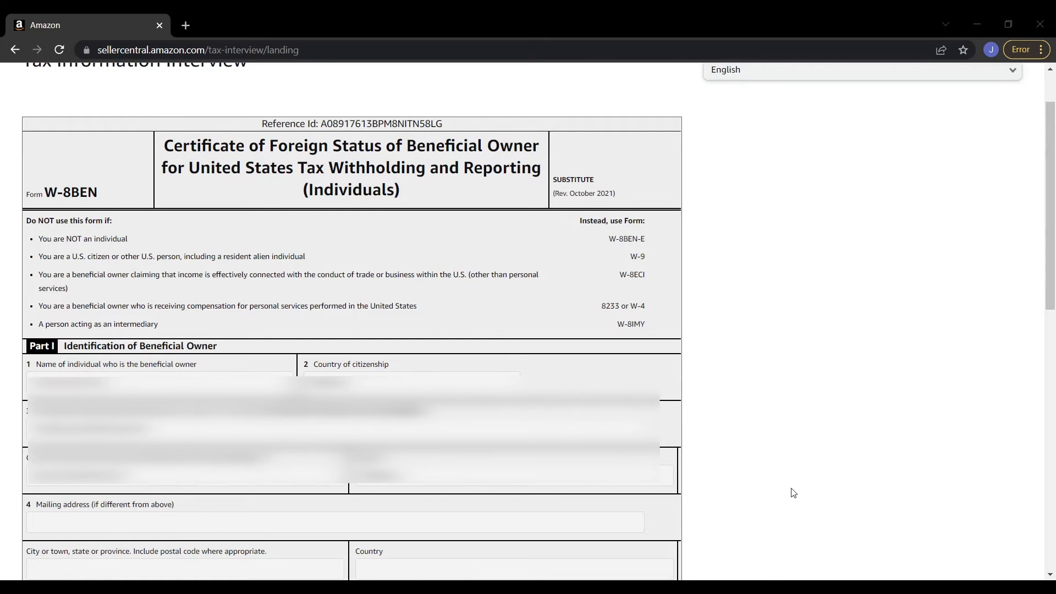
scroll(794, 493, "down", 5)
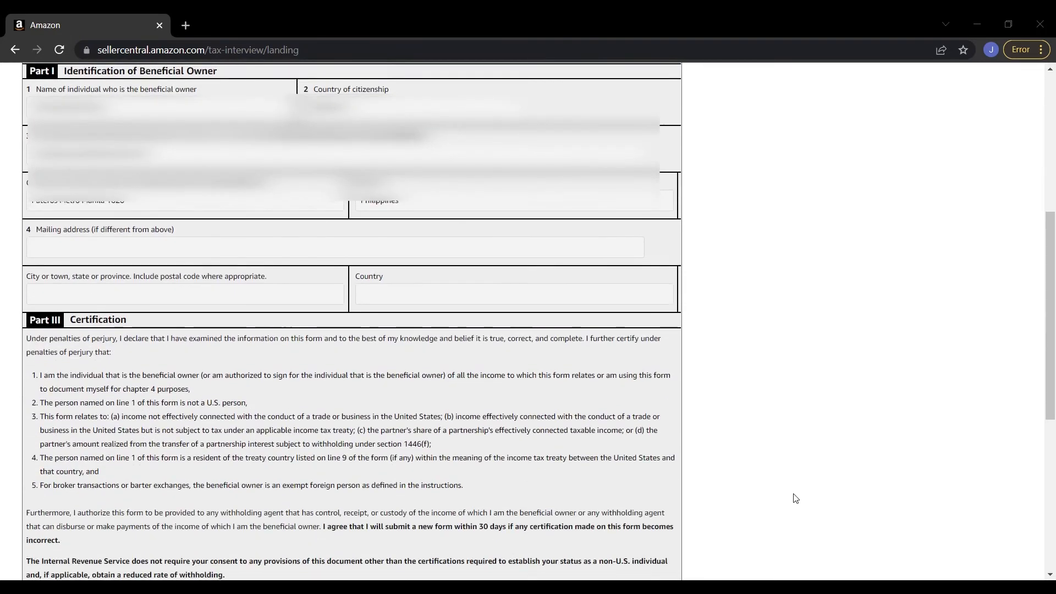
scroll(794, 497, "down", 7)
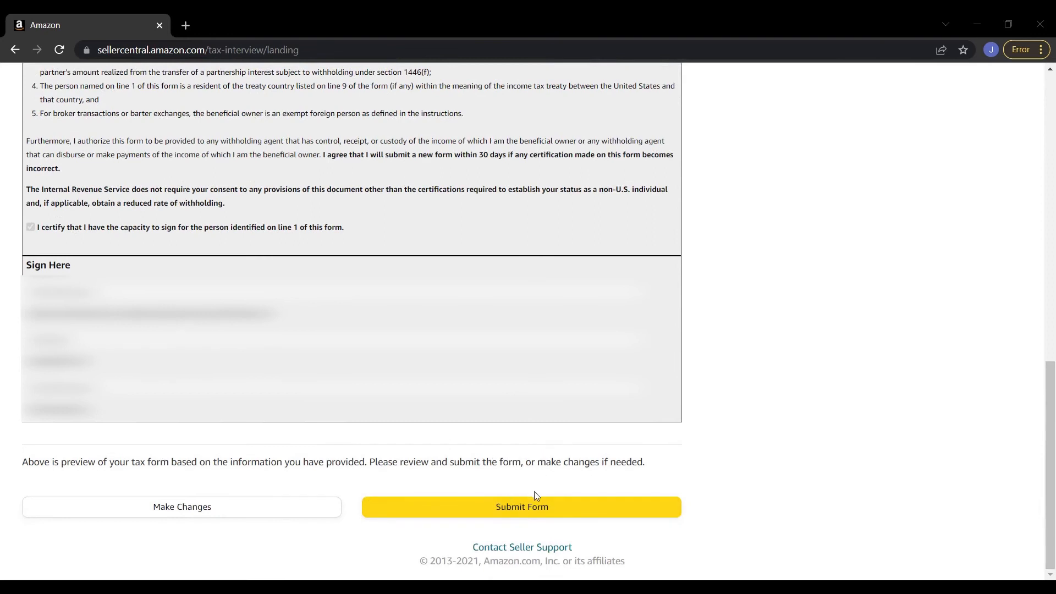
Submit the previewed W-8BEN form for validation and exit the interview.
left_click(533, 507)
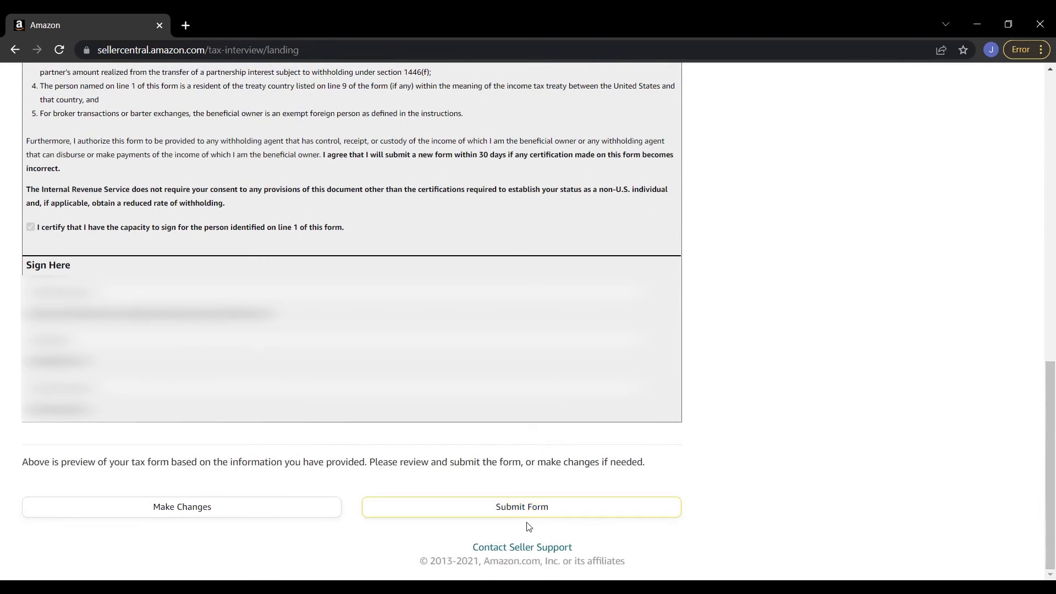
left_click(585, 505)
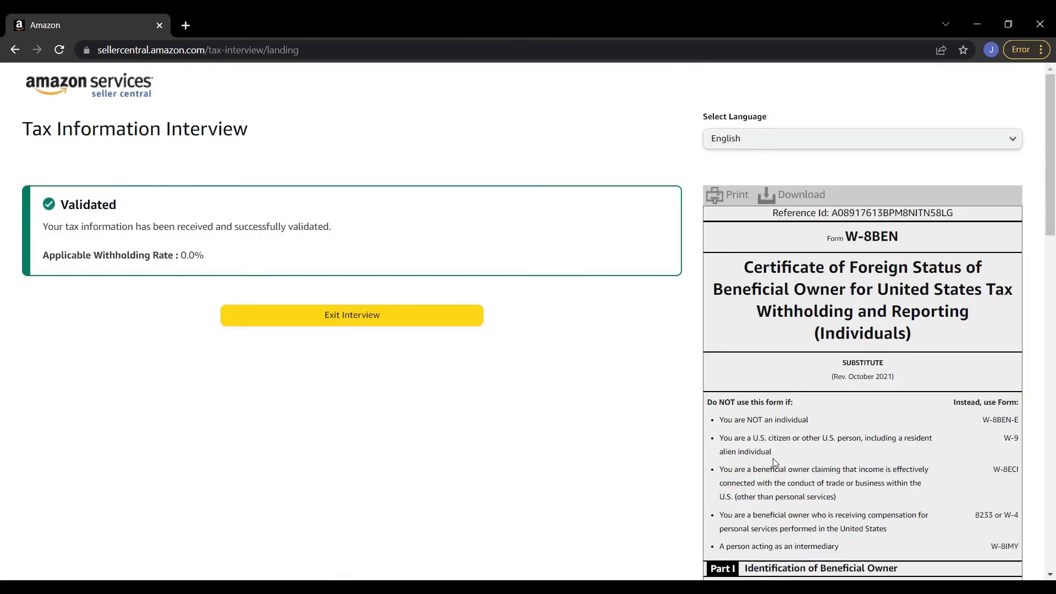
left_click(428, 324)
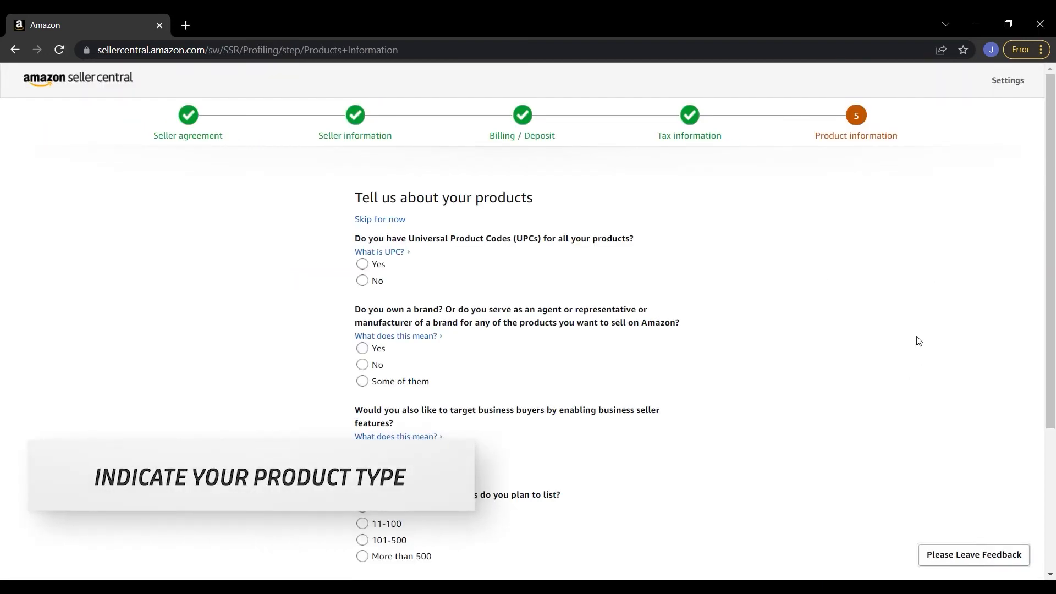
Answer the product questions: UPCs Yes, brand No, business buyers Yes, 1-10 products.
scroll(901, 385, "down", 3)
scroll(901, 385, "up", 2)
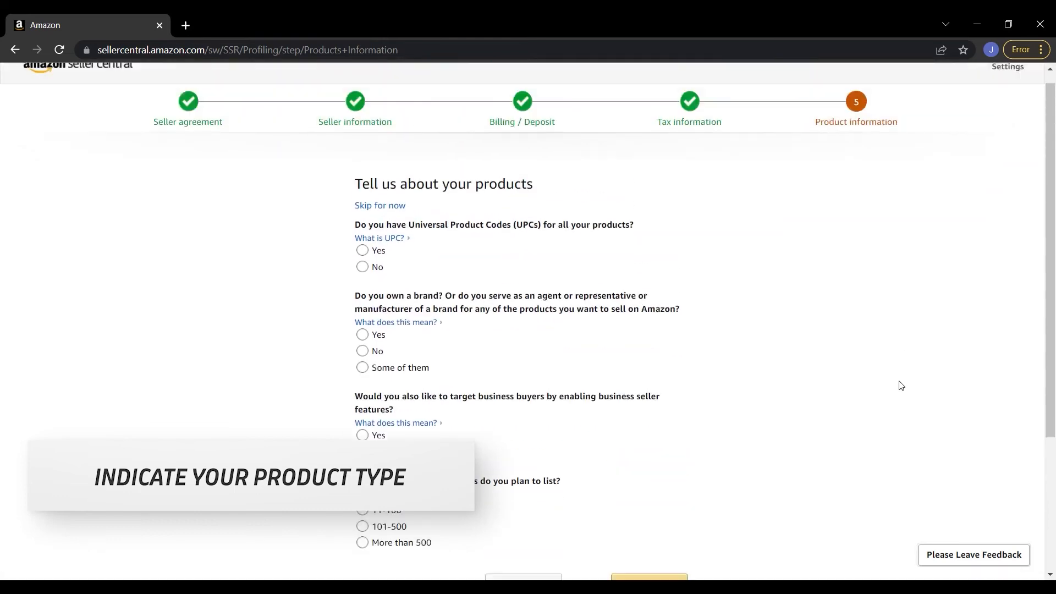
scroll(420, 231, "down", 1)
left_click(362, 196)
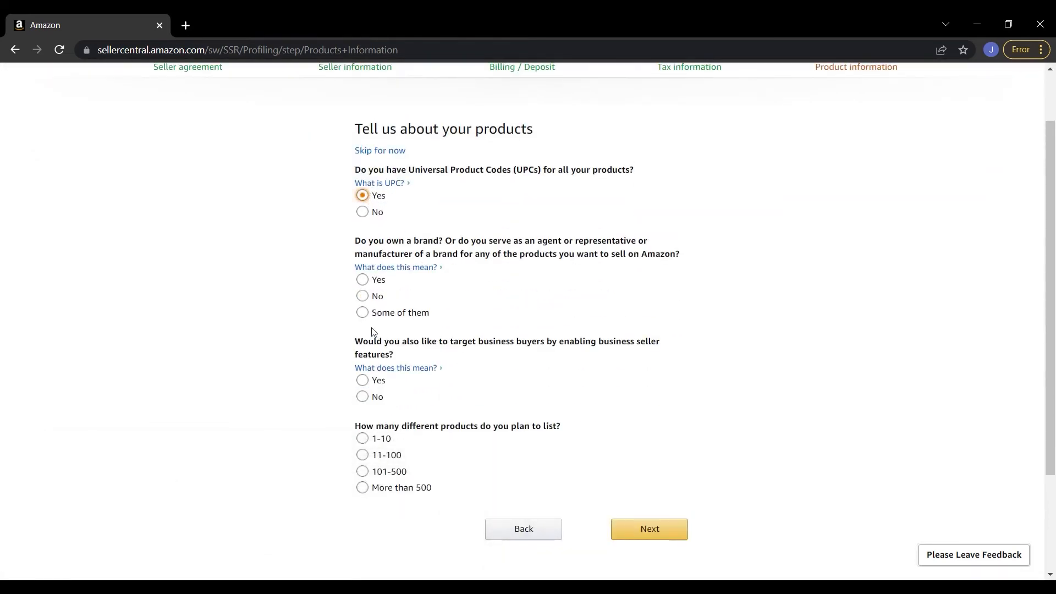
left_click(520, 285)
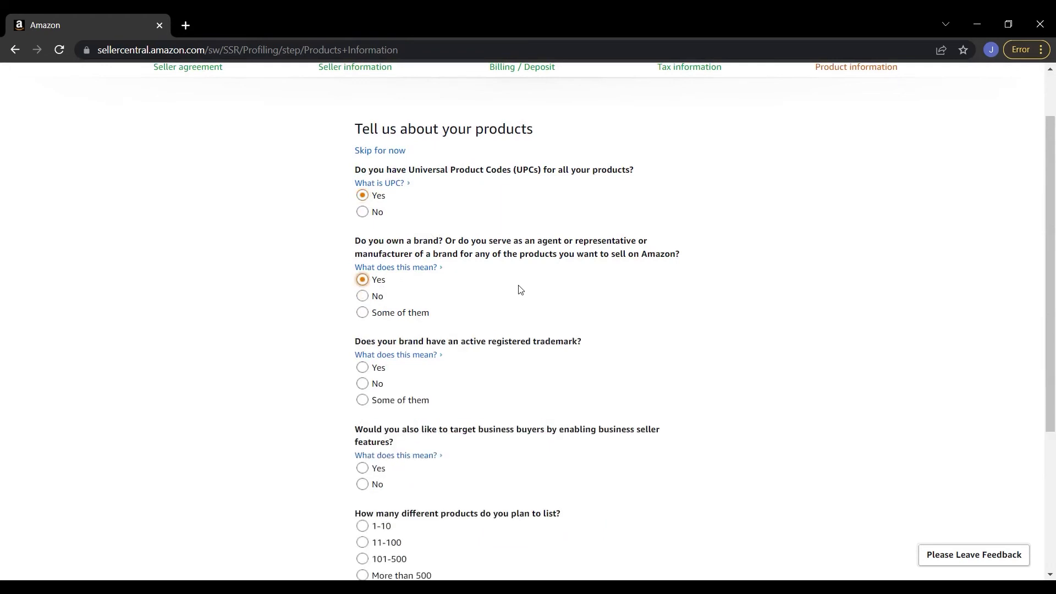
left_click(514, 300)
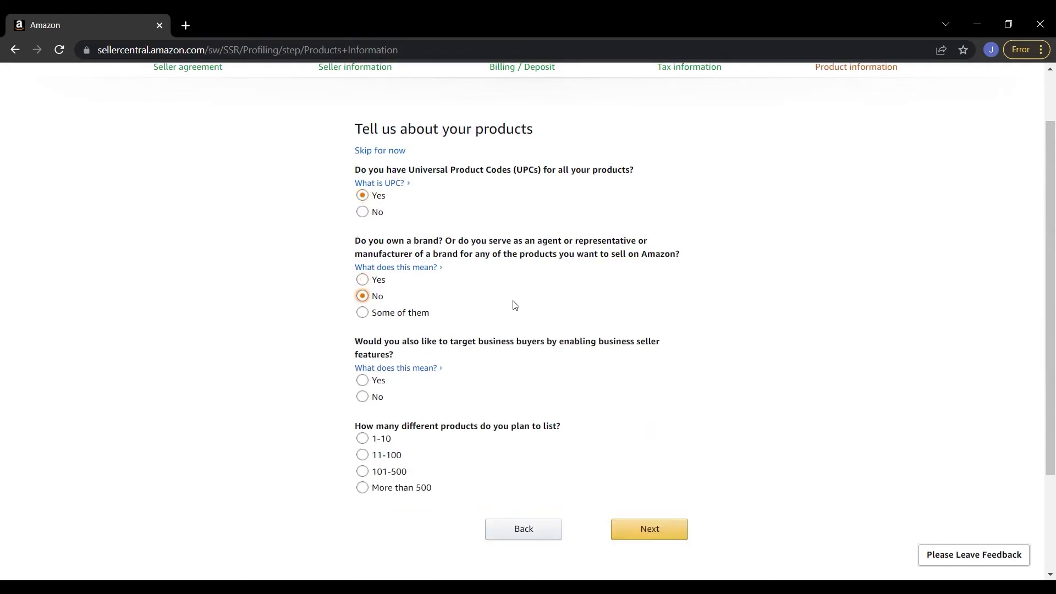
left_click(443, 386)
left_click(416, 446)
left_click(652, 528)
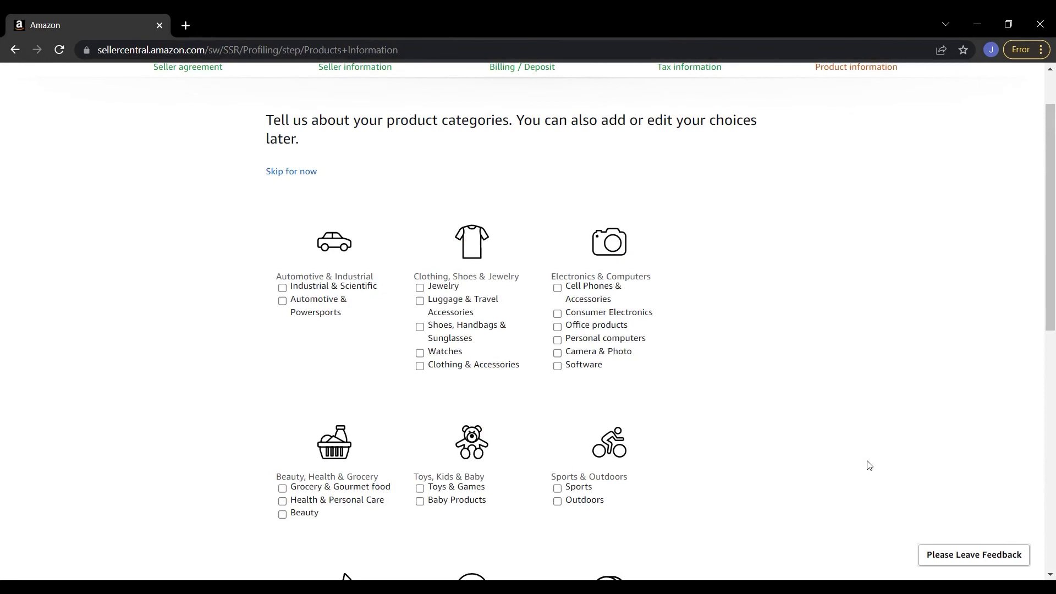
Choose Clothing & Accessories as the product category and finish the signup.
left_click(420, 435)
scroll(833, 488, "down", 9)
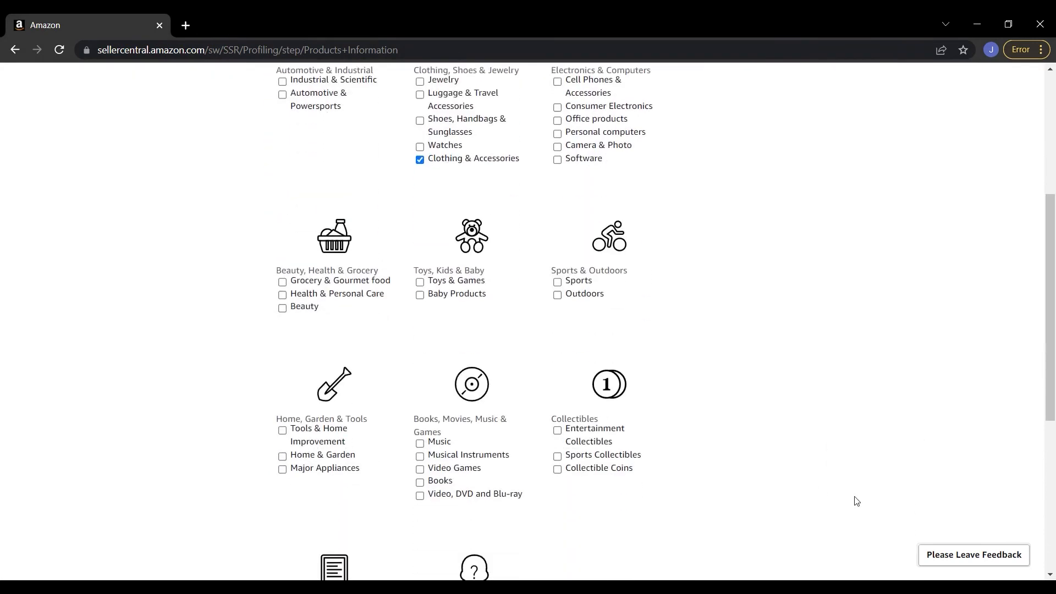
left_click(761, 523)
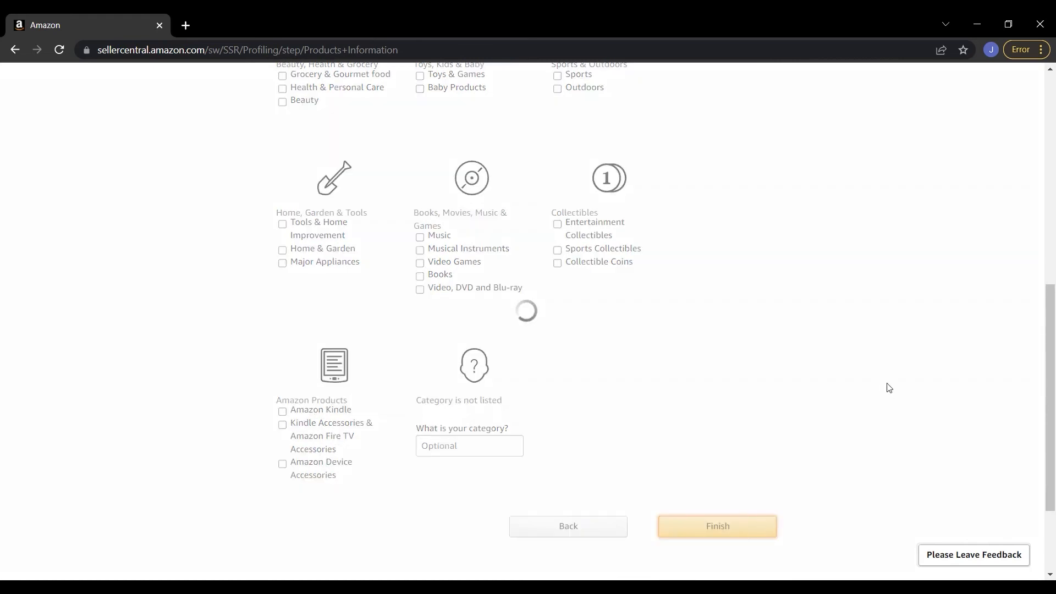
scroll(866, 391, "up", 5)
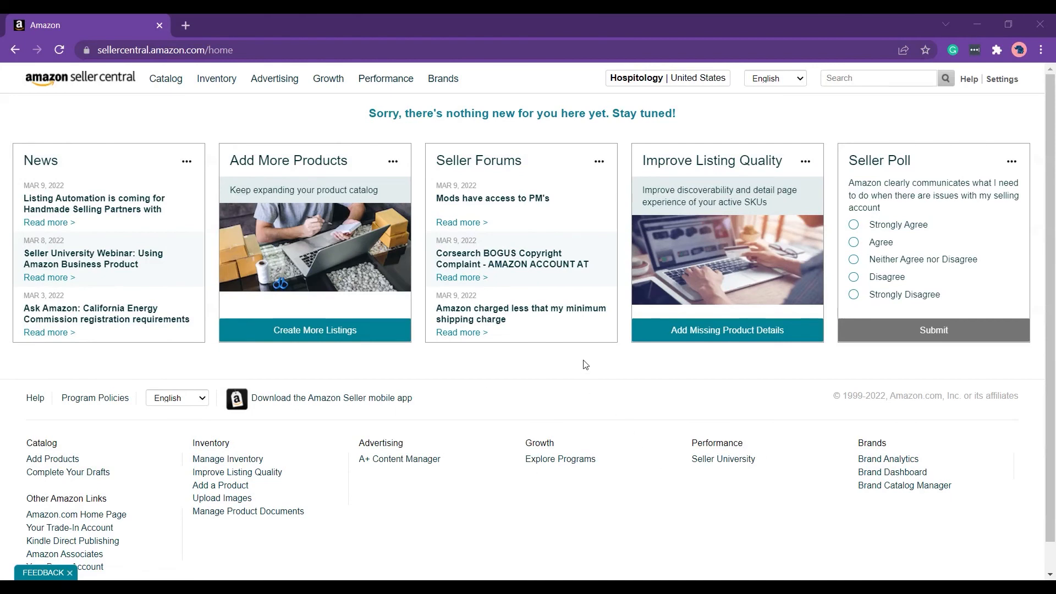
Open Add a Product from the Inventory menu.
mouse_move(217, 79)
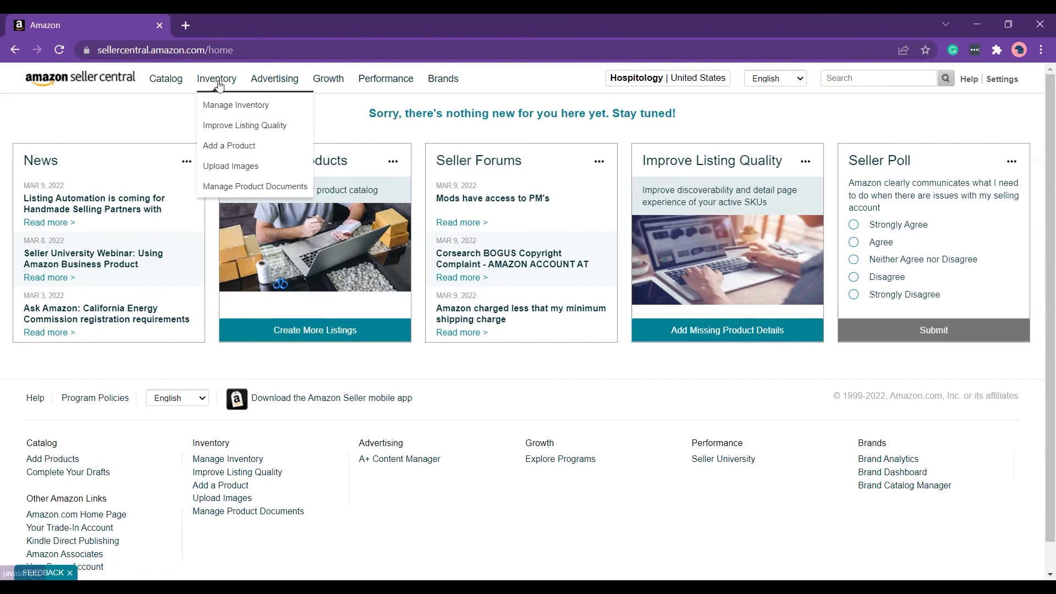
left_click(220, 149)
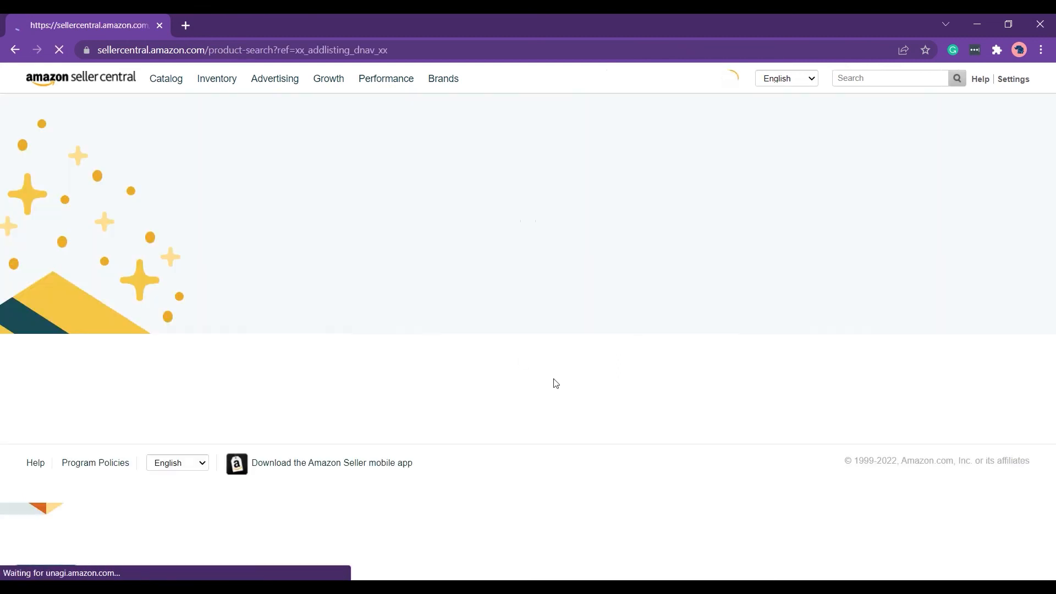